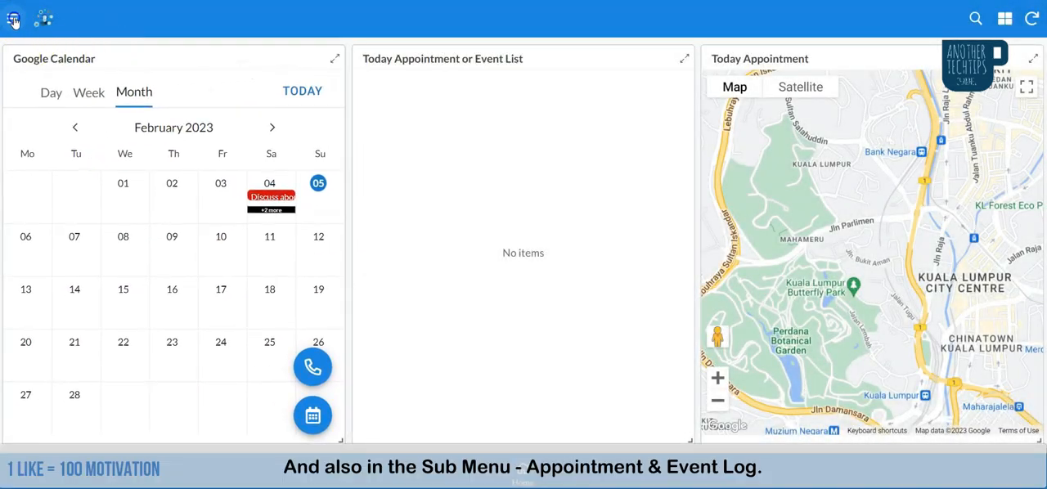
Step: View the calendar and list in the Appointment or Event Log, then return to the home page
{"action": "left_click", "coordinate": [12, 17]}
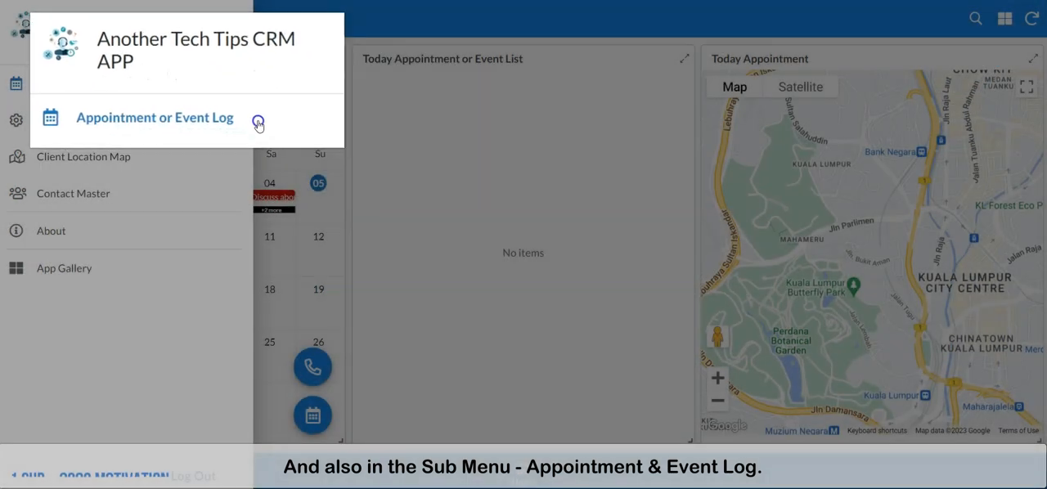
{"action": "left_click", "coordinate": [183, 90]}
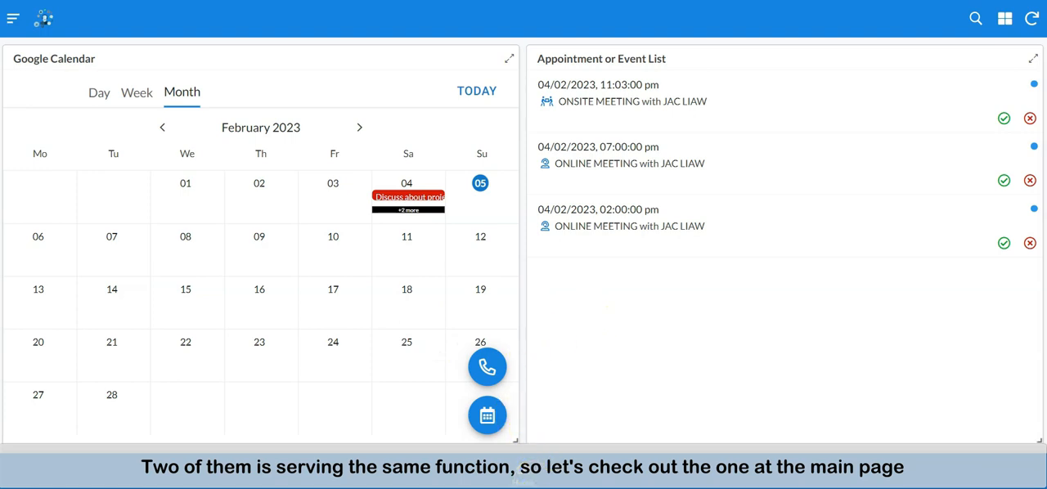
{"action": "left_click", "coordinate": [536, 482]}
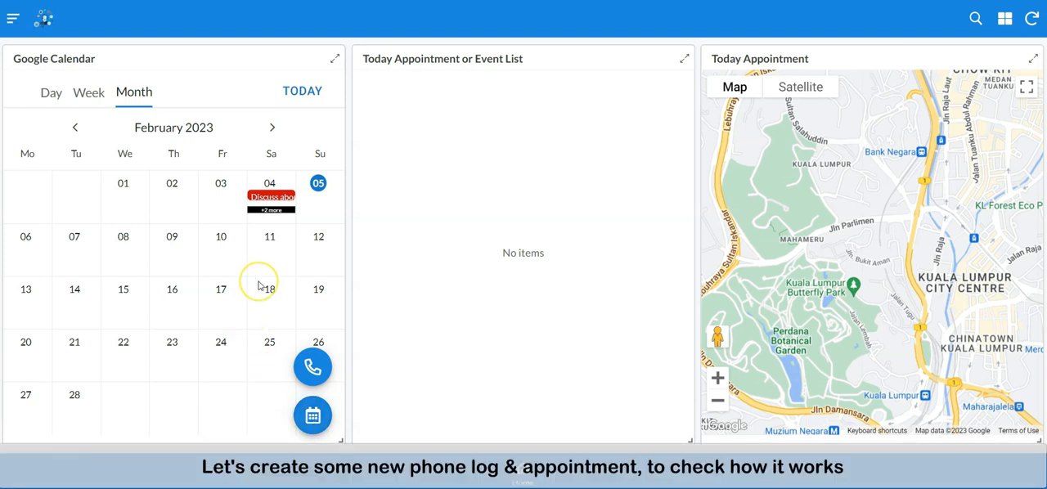
Step: Start a new phone log and select the contact who is being called
{"action": "left_click", "coordinate": [308, 374]}
{"action": "left_click", "coordinate": [583, 102]}
{"action": "left_click", "coordinate": [362, 135]}
Step: Set the phone log's appointment time to 05/02/2023 09:00:54
{"action": "left_click", "coordinate": [683, 181]}
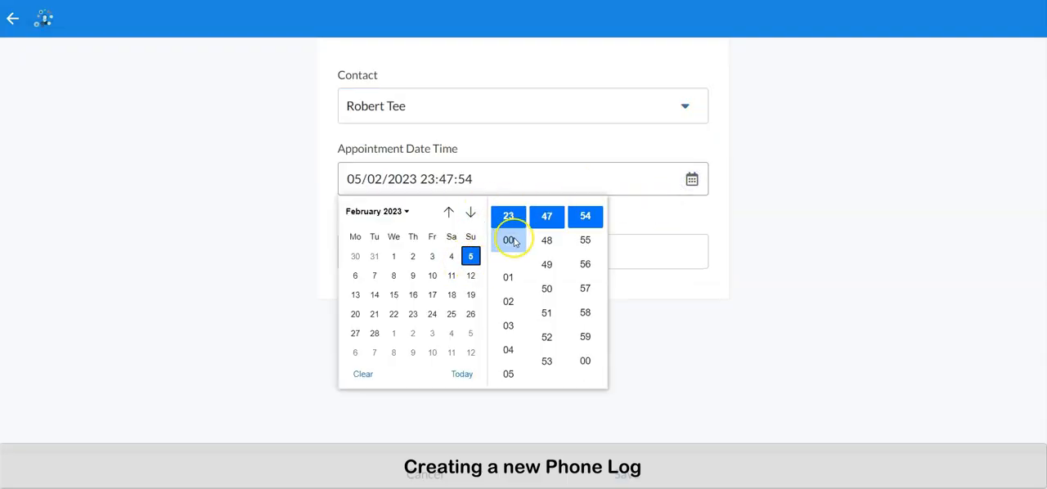
{"action": "left_click", "coordinate": [506, 307]}
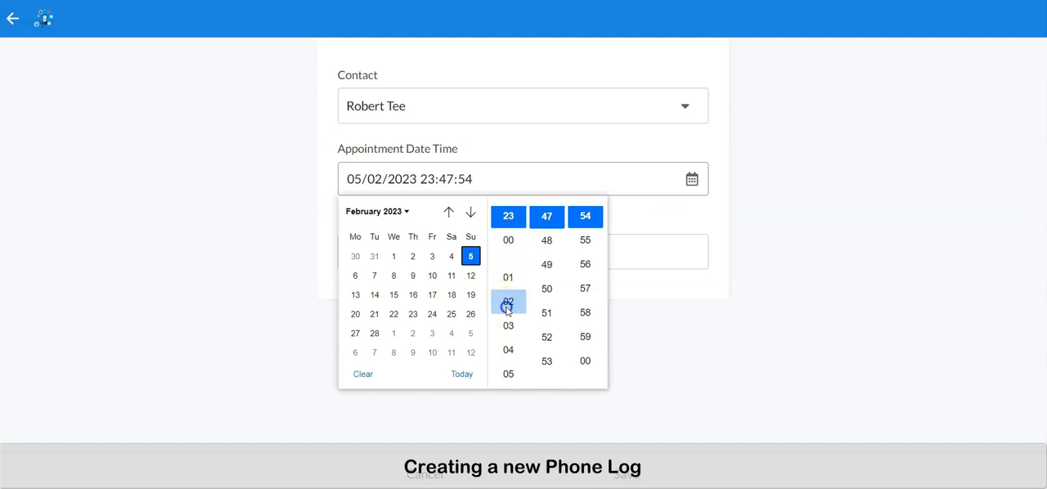
{"action": "scroll", "coordinate": [510, 373], "scroll_direction": "down", "scroll_amount": 1}
{"action": "scroll", "coordinate": [508, 373], "scroll_direction": "down", "scroll_amount": 4}
{"action": "left_click", "coordinate": [508, 333]}
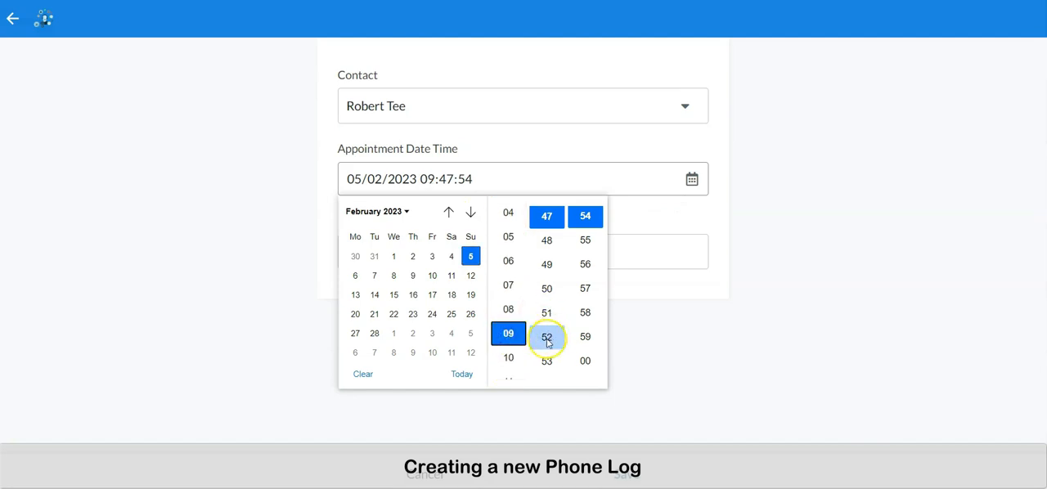
{"action": "left_click", "coordinate": [544, 274]}
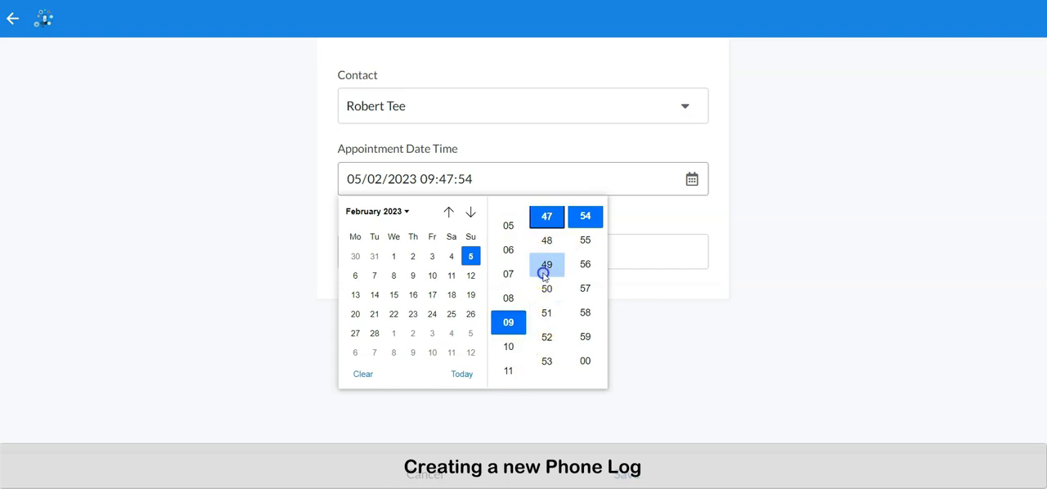
{"action": "scroll", "coordinate": [545, 295], "scroll_direction": "down", "scroll_amount": 8}
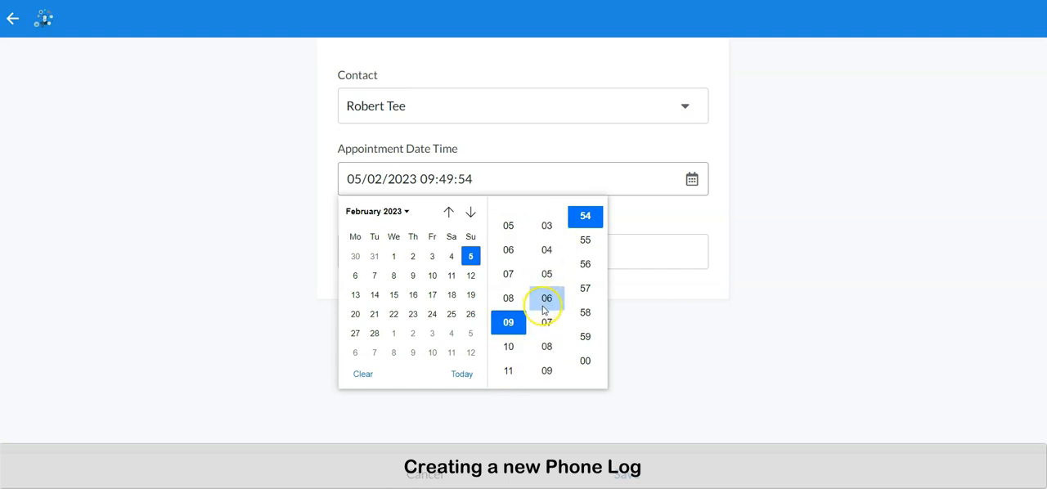
{"action": "scroll", "coordinate": [546, 310], "scroll_direction": "up", "scroll_amount": 4}
{"action": "scroll", "coordinate": [548, 319], "scroll_direction": "down", "scroll_amount": 2}
{"action": "left_click", "coordinate": [547, 253]}
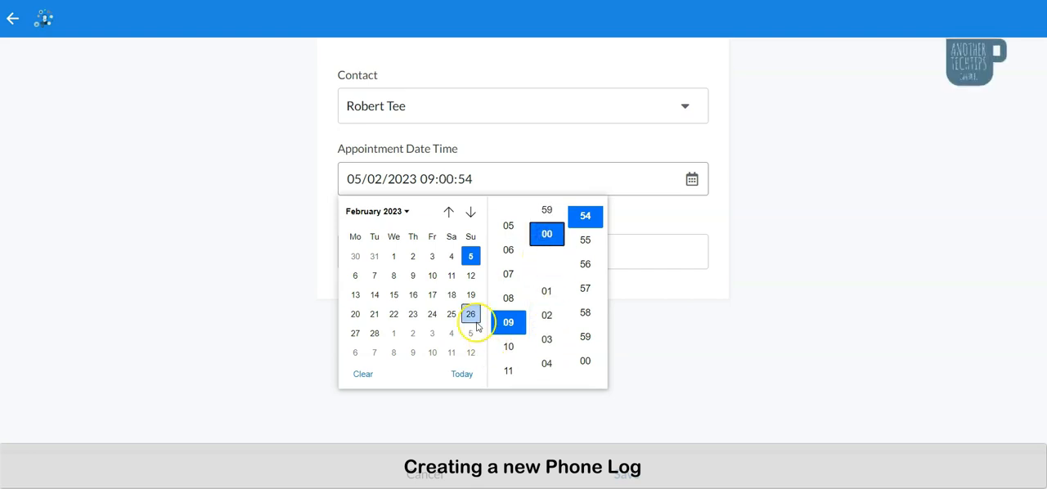
{"action": "left_click", "coordinate": [690, 224]}
Step: Enter a note beginning "Call to follow up" and save the phone log
{"action": "left_click", "coordinate": [596, 255]}
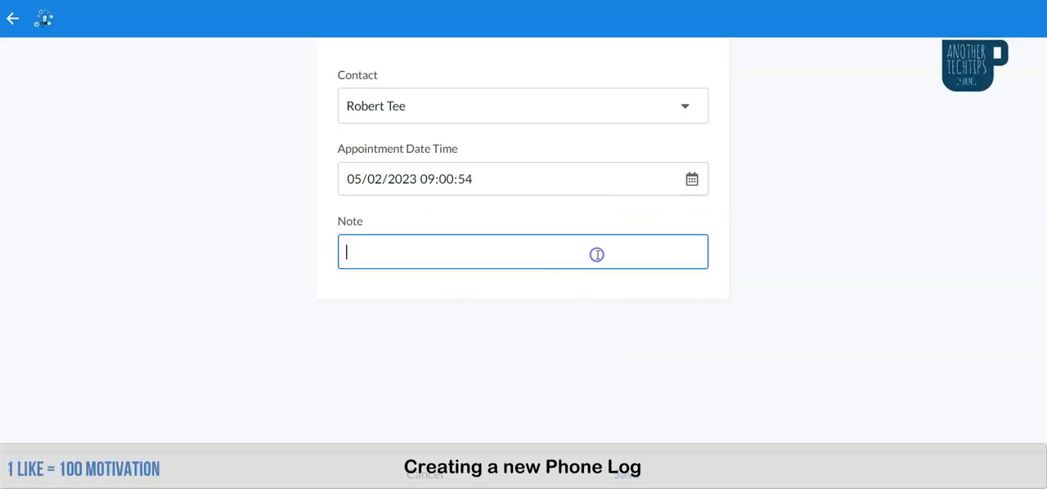
{"action": "type", "text": "Call to follow up invoice"}
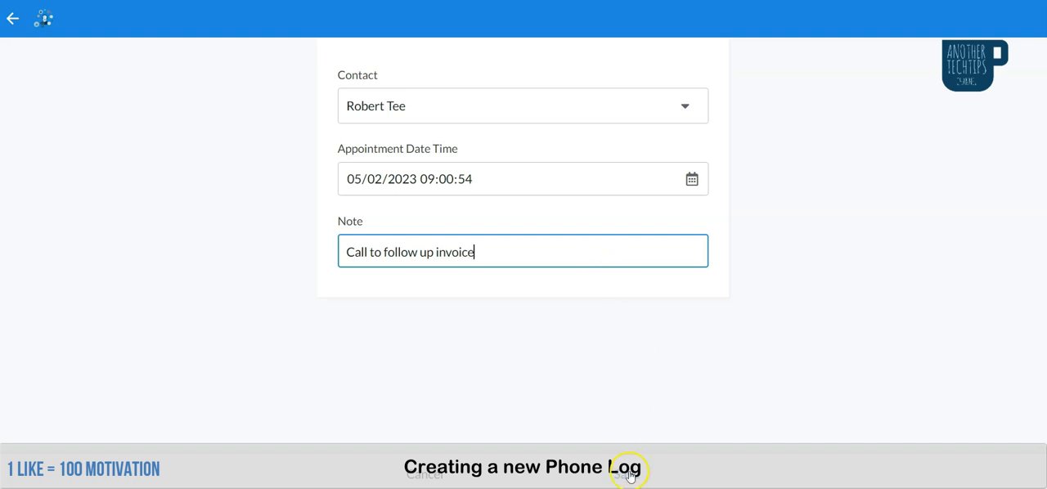
{"action": "left_click", "coordinate": [630, 476]}
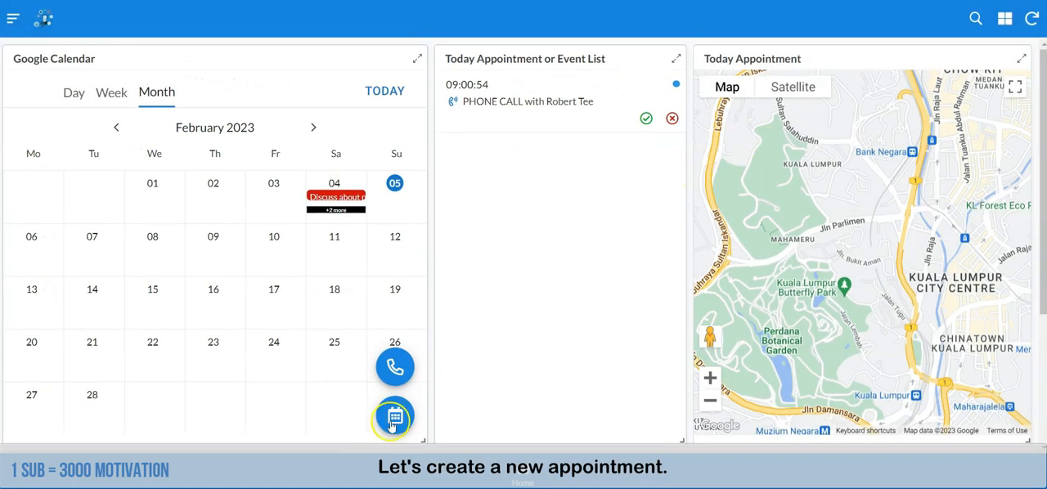
Step: Start a new appointment titled as a client visit "to further discuss project progress" and select the attendee's e-mail
{"action": "left_click", "coordinate": [394, 417]}
{"action": "left_click", "coordinate": [537, 103]}
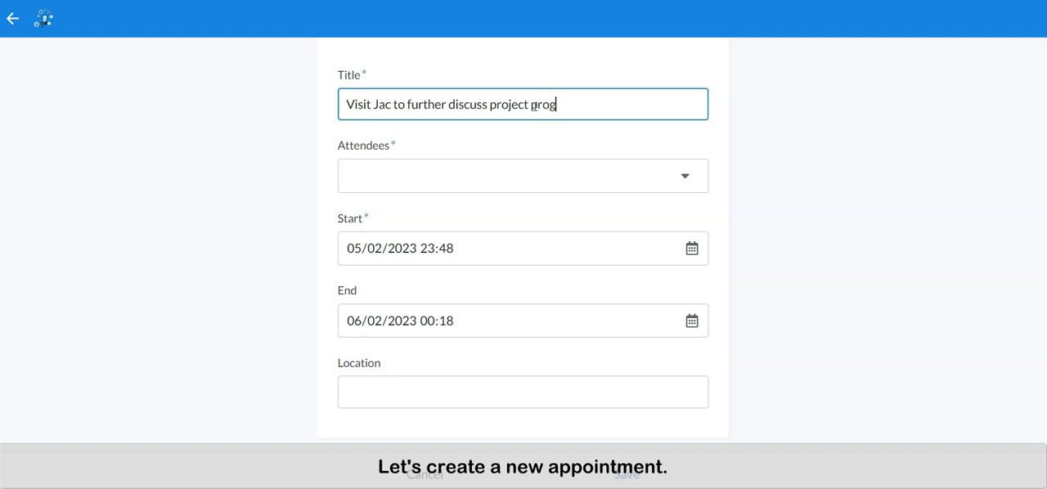
{"action": "left_click", "coordinate": [496, 168]}
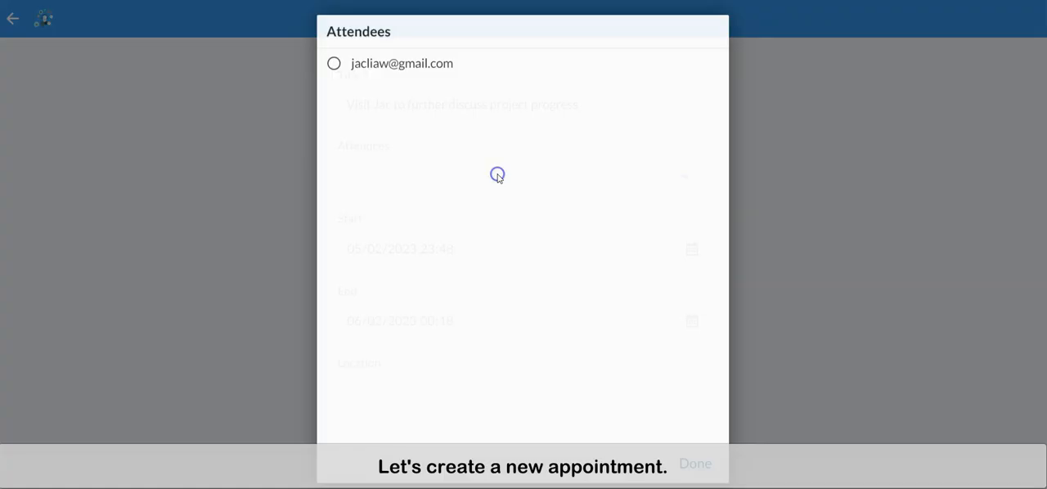
{"action": "left_click", "coordinate": [435, 70]}
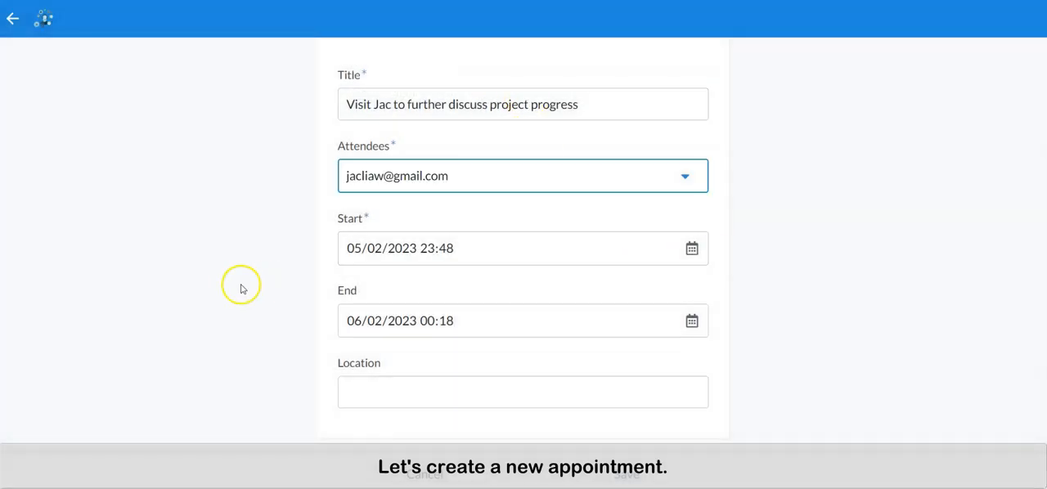
Step: Set the visit appointment's start to 05/02/2023 12:48
{"action": "left_click", "coordinate": [691, 252]}
{"action": "left_click", "coordinate": [509, 309]}
{"action": "scroll", "coordinate": [508, 384], "scroll_direction": "down", "scroll_amount": 3}
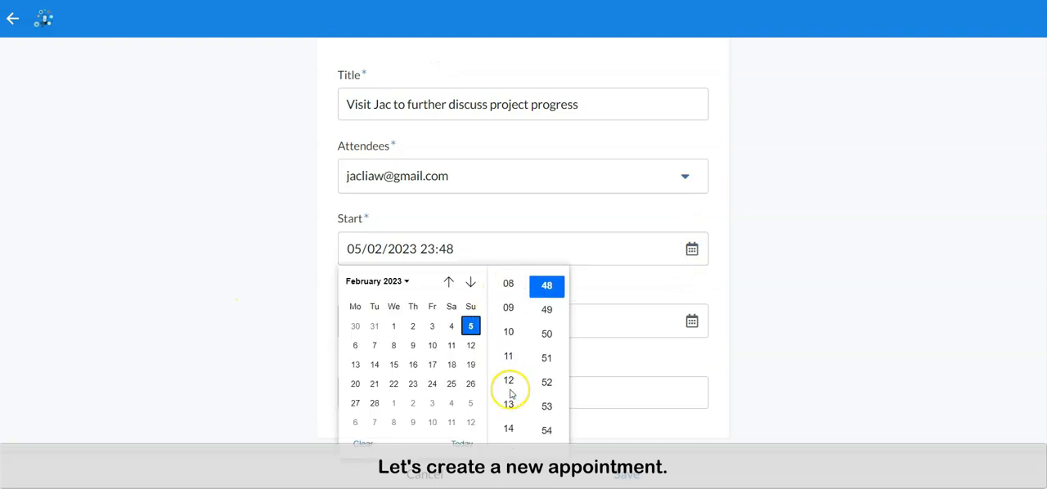
{"action": "left_click", "coordinate": [509, 341]}
{"action": "left_click", "coordinate": [897, 327]}
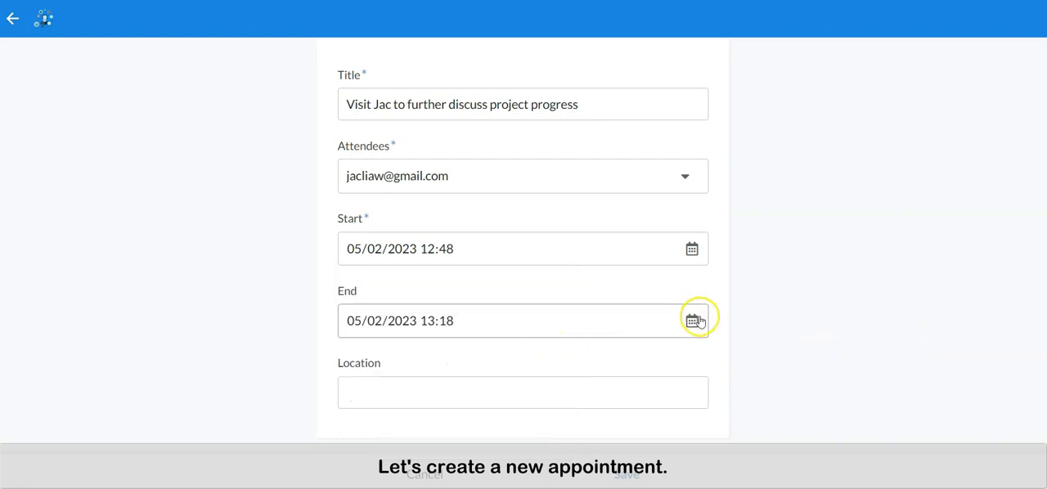
Step: Enter the visit's street address as the location, choosing the suggested full address, and save the appointment
{"action": "left_click", "coordinate": [562, 393]}
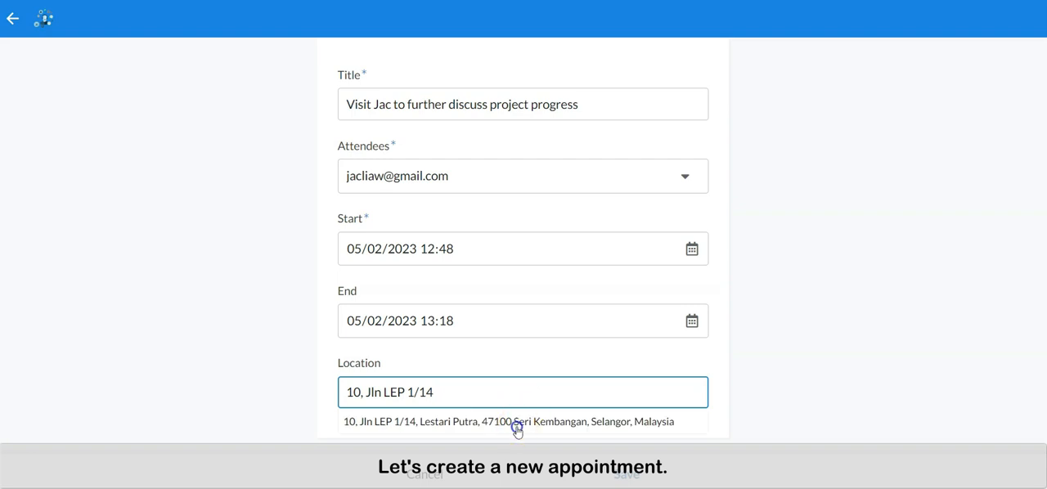
{"action": "left_click", "coordinate": [518, 424]}
{"action": "left_click", "coordinate": [636, 474]}
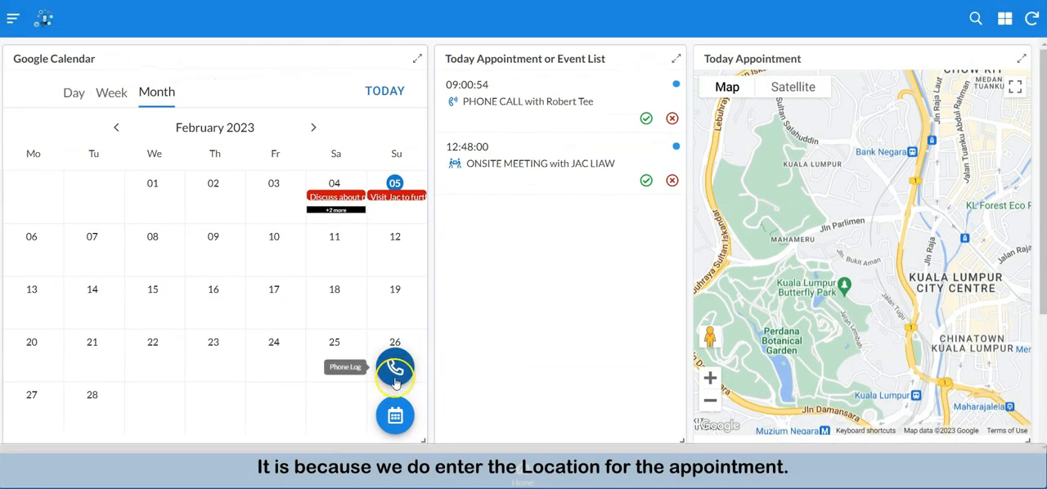
Step: Start another appointment titled as a Zoom Meeting with the client and select the attendee's e-mail
{"action": "left_click", "coordinate": [397, 417]}
{"action": "left_click", "coordinate": [540, 92]}
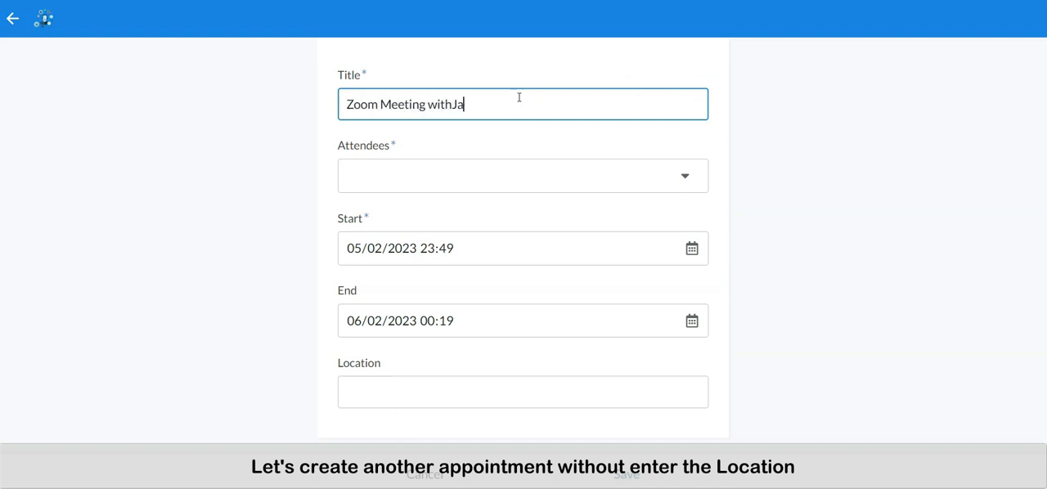
{"action": "left_click", "coordinate": [603, 175]}
{"action": "left_click", "coordinate": [399, 78]}
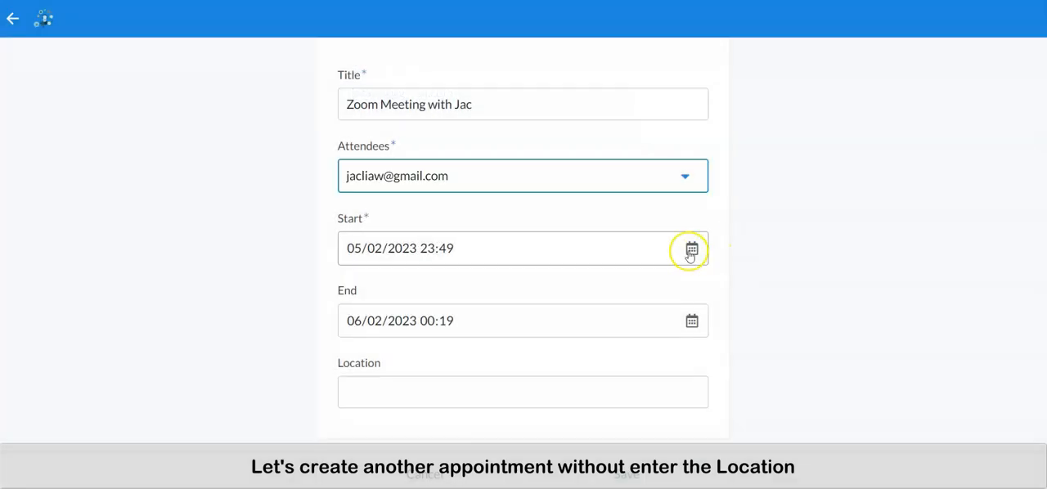
Step: Set the Zoom meeting's start to 05/02/2023 14:49
{"action": "left_click", "coordinate": [691, 249]}
{"action": "scroll", "coordinate": [507, 365], "scroll_direction": "down", "scroll_amount": 10}
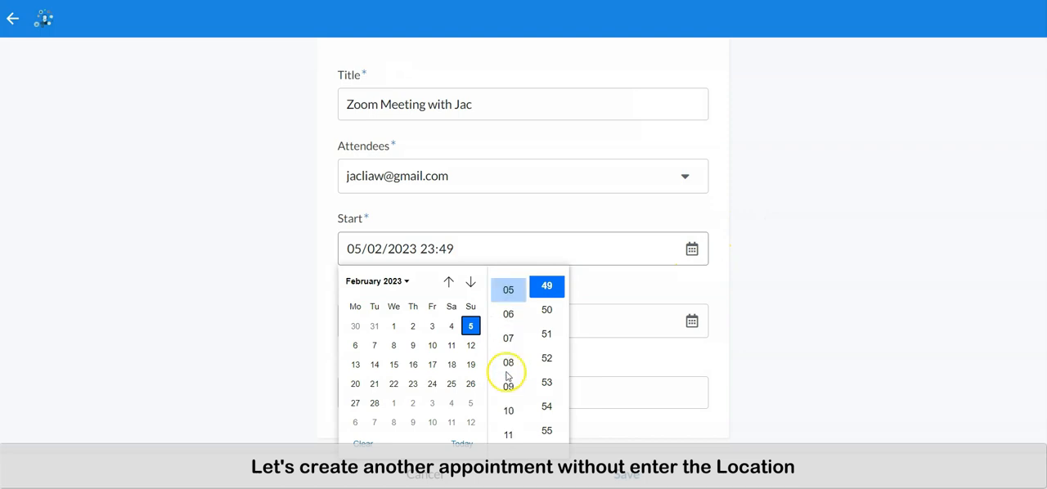
{"action": "scroll", "coordinate": [507, 365], "scroll_direction": "up", "scroll_amount": 10}
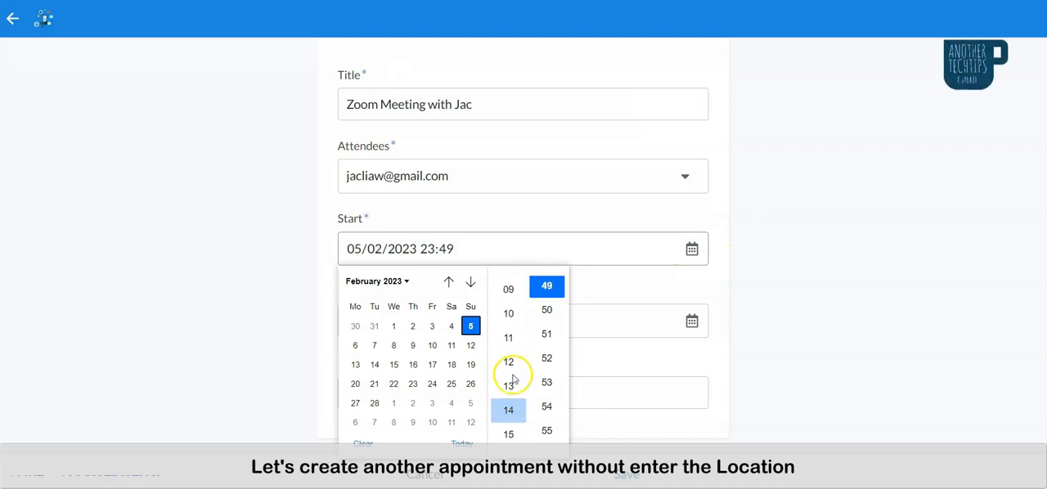
{"action": "left_click", "coordinate": [508, 430]}
{"action": "left_click", "coordinate": [899, 361]}
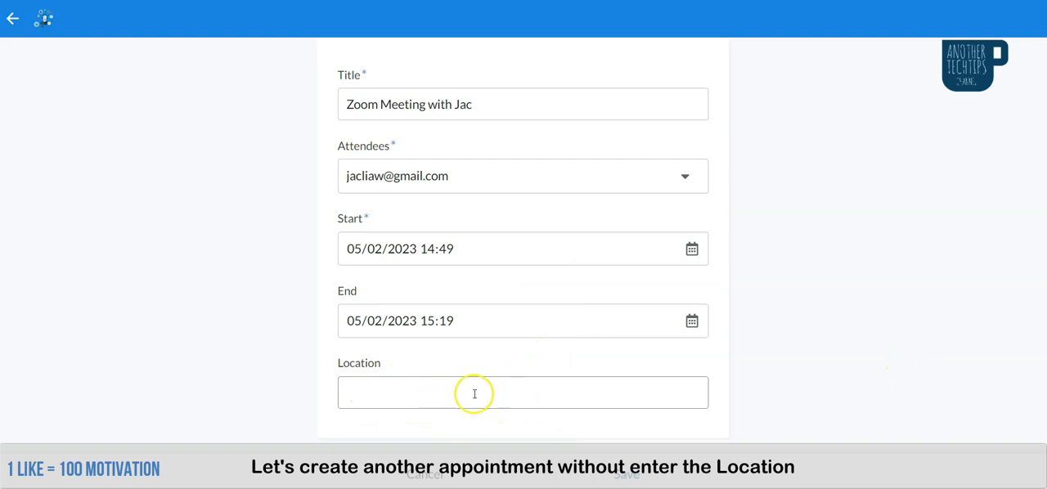
Step: Save the Zoom meeting appointment without a location and sync the app's data
{"action": "left_click", "coordinate": [632, 474]}
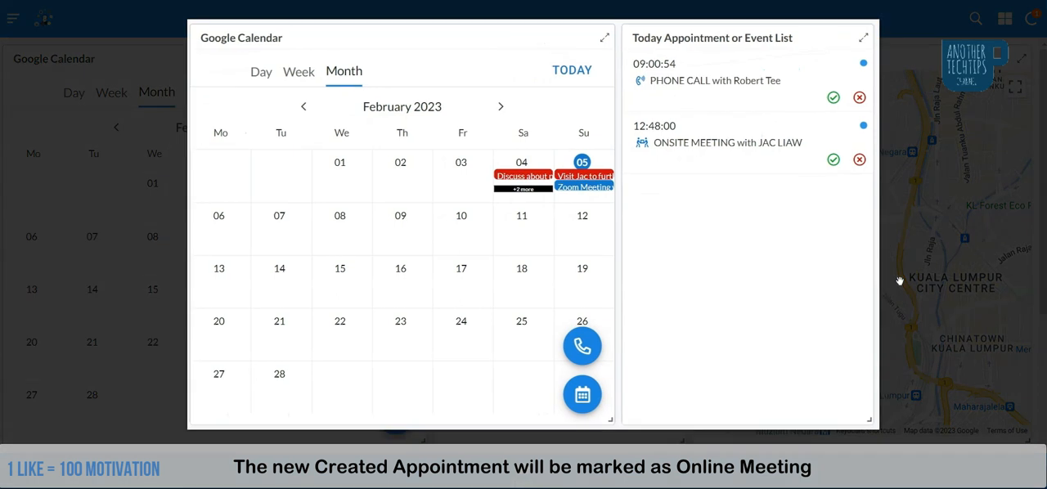
{"action": "left_click", "coordinate": [1030, 29]}
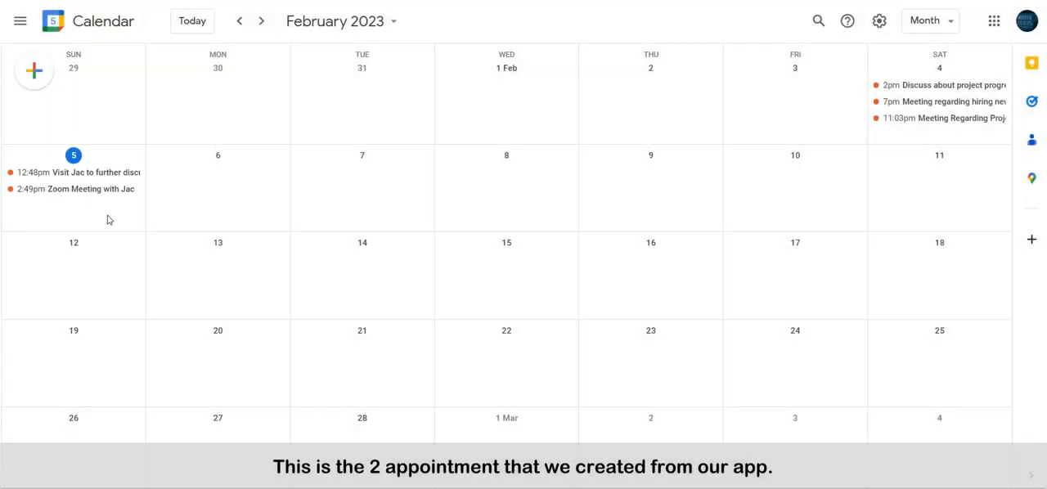
Step: In Google Calendar, create an event titled "Visit Site" on Sunday, 5 February starting at 7:00pm
{"action": "left_click", "coordinate": [35, 71]}
{"action": "left_click", "coordinate": [58, 111]}
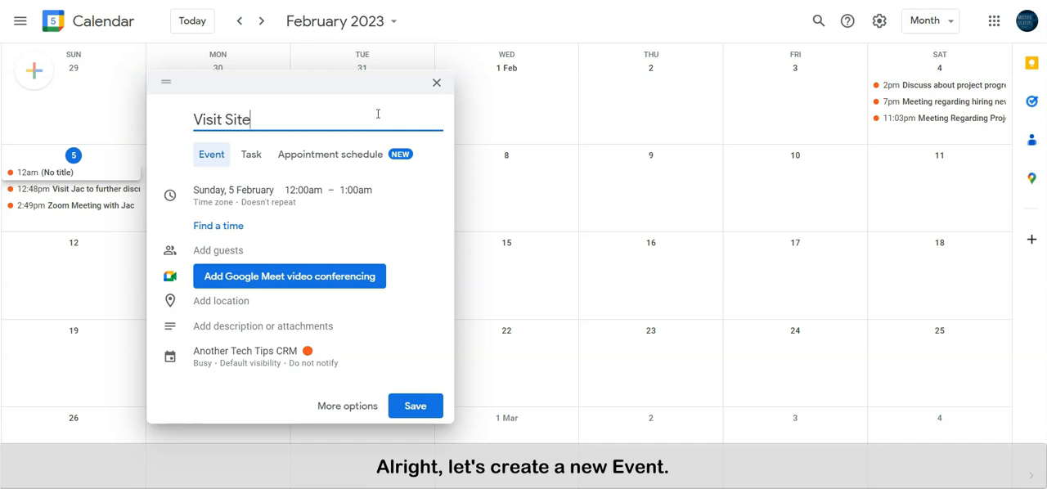
{"action": "left_click", "coordinate": [351, 187]}
{"action": "left_click", "coordinate": [302, 189]}
{"action": "scroll", "coordinate": [331, 304], "scroll_direction": "down", "scroll_amount": 13}
{"action": "scroll", "coordinate": [323, 311], "scroll_direction": "up", "scroll_amount": 4}
{"action": "scroll", "coordinate": [323, 312], "scroll_direction": "down", "scroll_amount": 16}
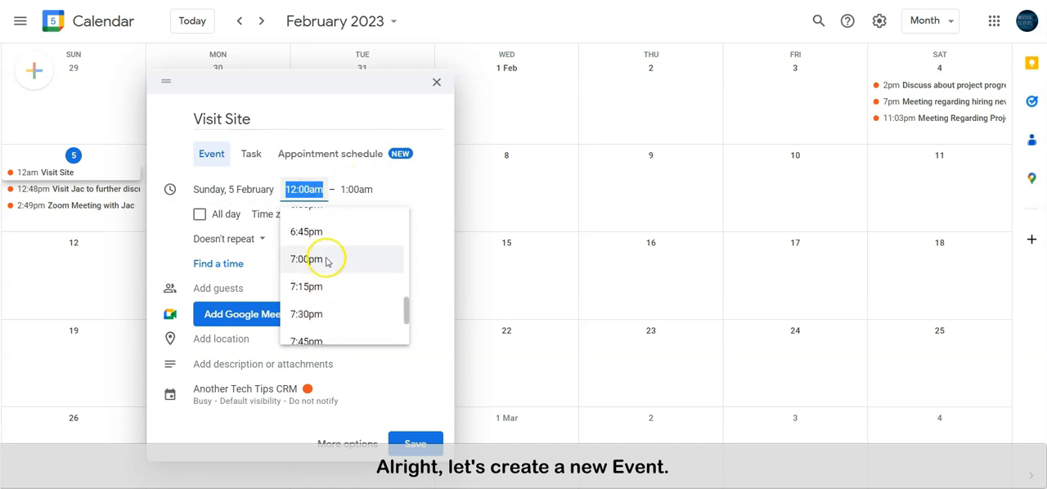
{"action": "left_click", "coordinate": [325, 258]}
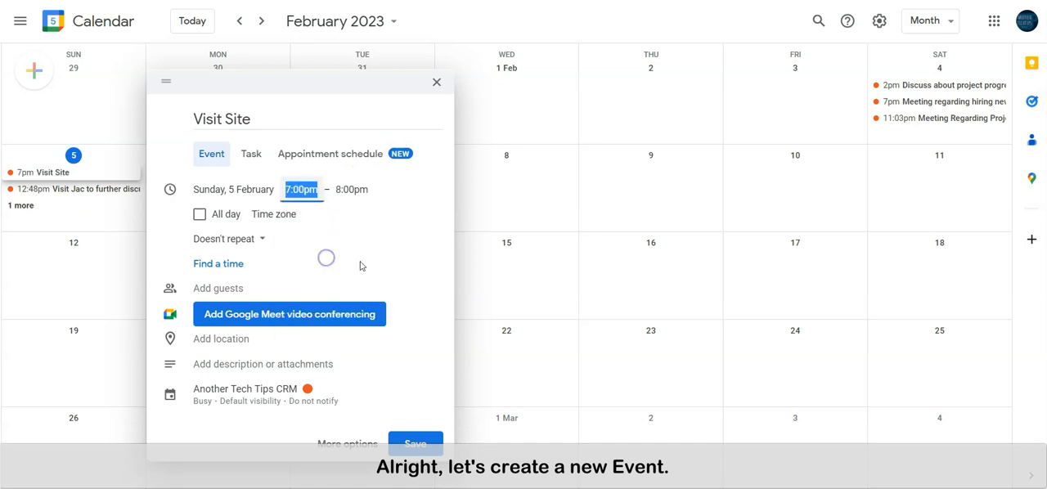
Step: Add the client's e-mail as a guest of the Visit Site event and save it without sending invitation emails
{"action": "left_click", "coordinate": [255, 291]}
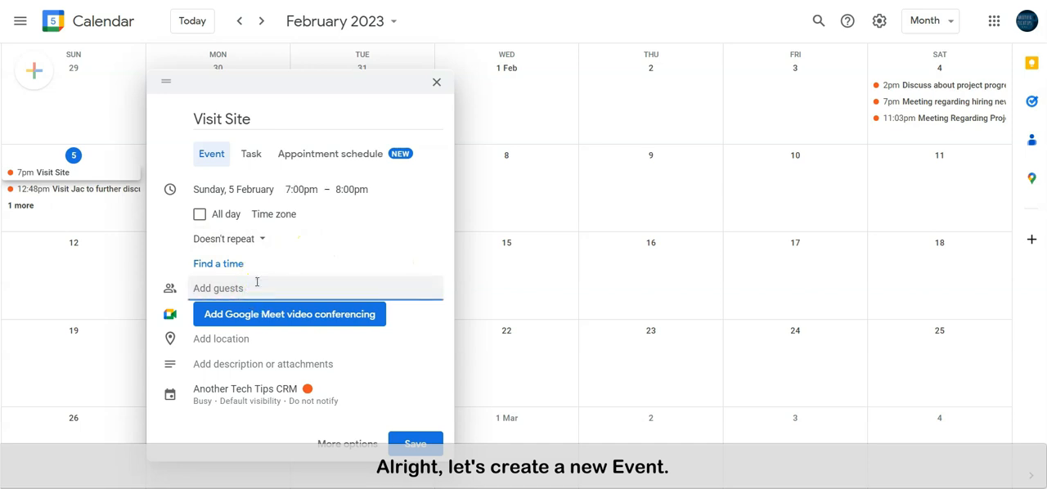
{"action": "type", "text": "jacliaw"}
{"action": "left_click", "coordinate": [260, 320]}
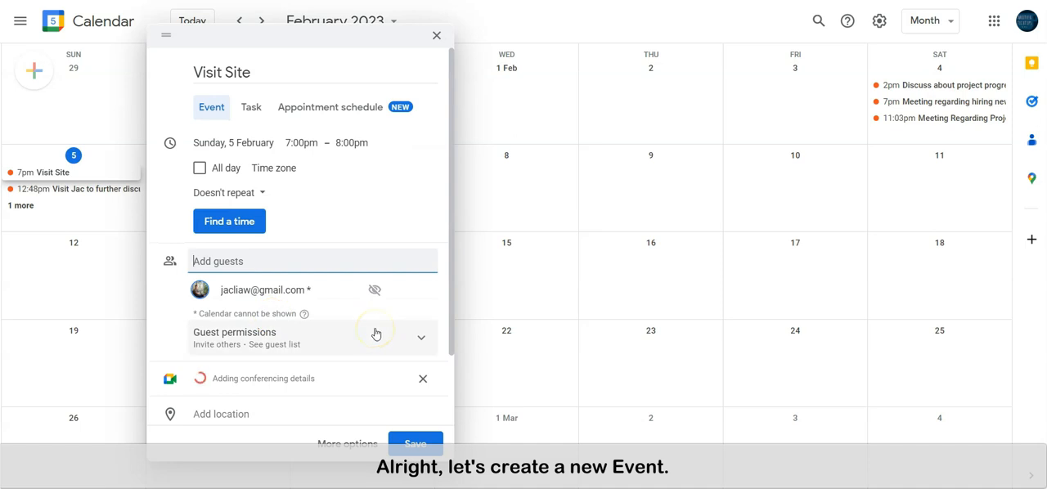
{"action": "scroll", "coordinate": [375, 334], "scroll_direction": "down", "scroll_amount": 3}
{"action": "scroll", "coordinate": [375, 334], "scroll_direction": "up", "scroll_amount": 3}
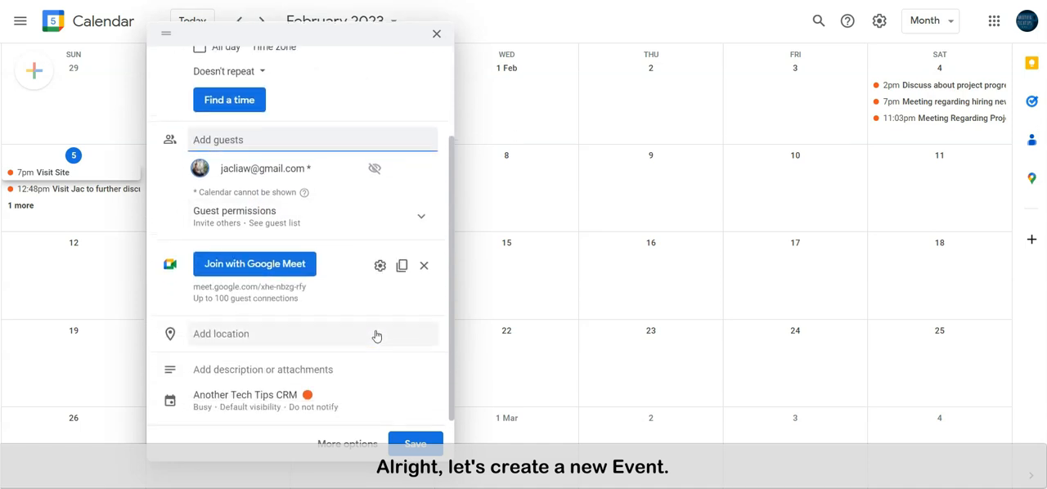
{"action": "left_click", "coordinate": [413, 442]}
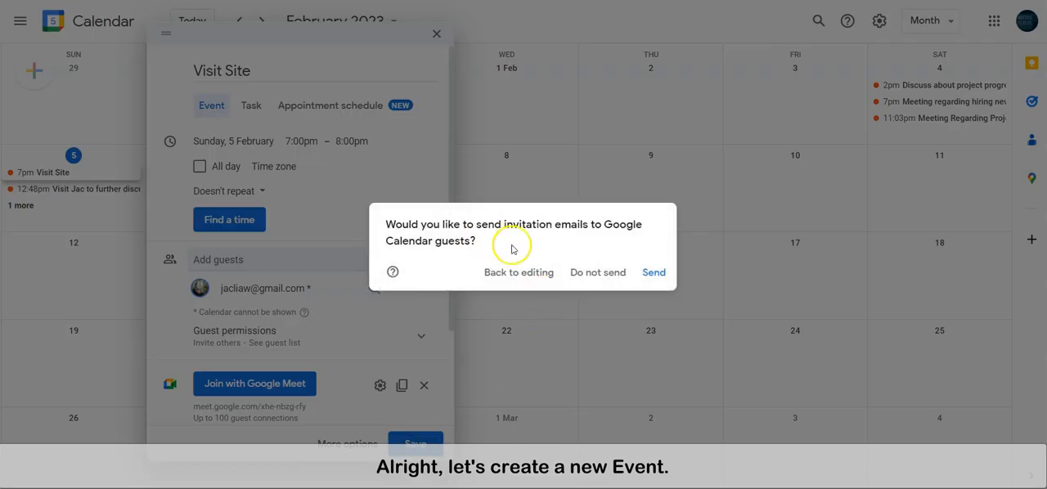
{"action": "left_click", "coordinate": [592, 273]}
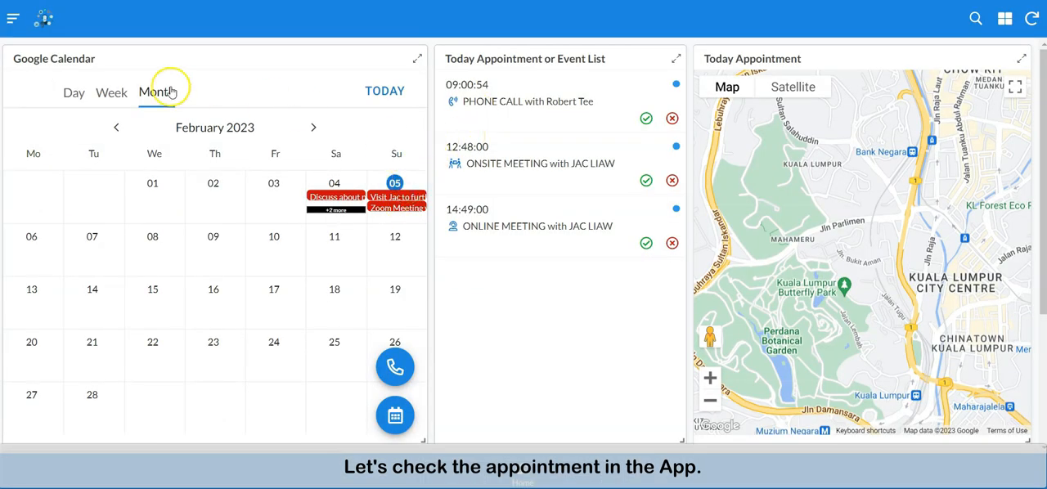
Step: Switch back to the CRM app and check the calendar's Day view for the Visit Site event
{"action": "left_click", "coordinate": [74, 95]}
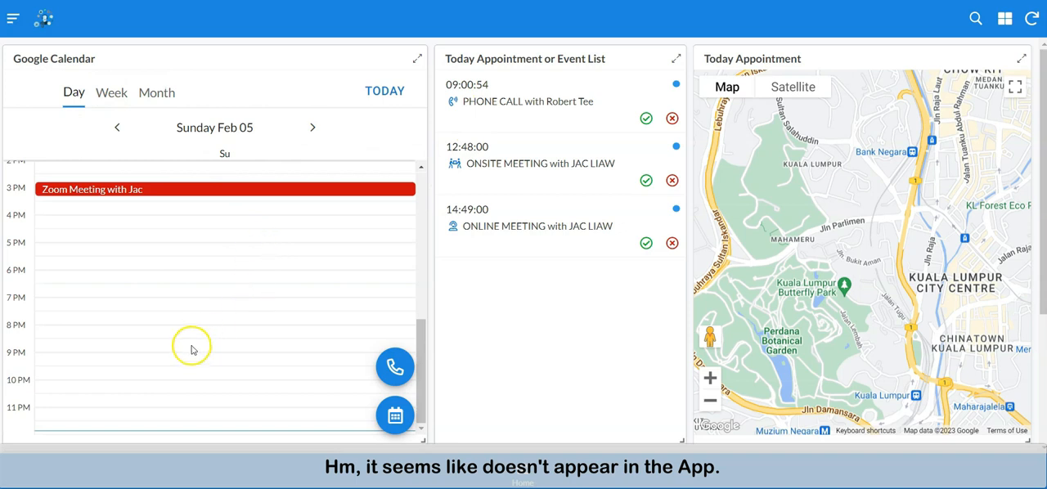
Step: Check the Day view around the evening hours for the Visit Site event and sync the CRM app's data
{"action": "scroll", "coordinate": [214, 272], "scroll_direction": "up", "scroll_amount": 5}
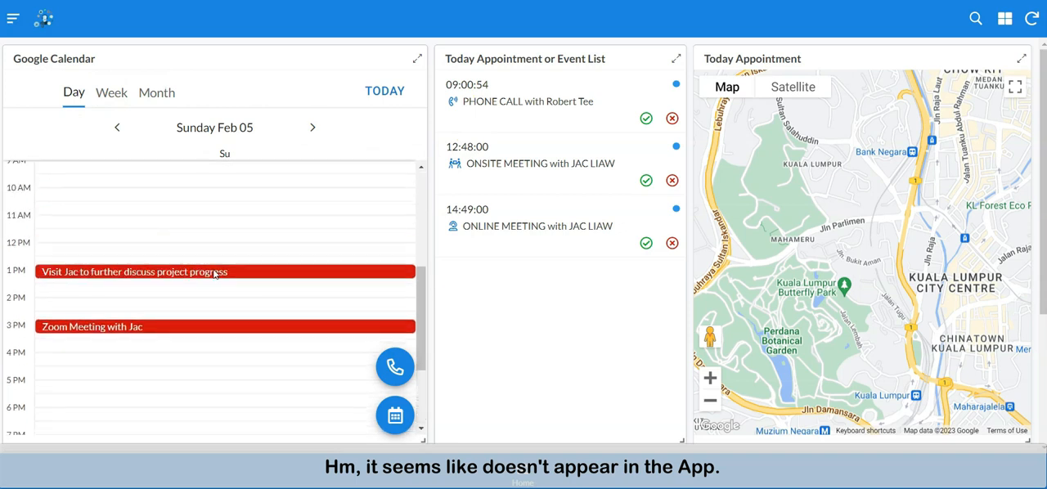
{"action": "scroll", "coordinate": [213, 274], "scroll_direction": "down", "scroll_amount": 5}
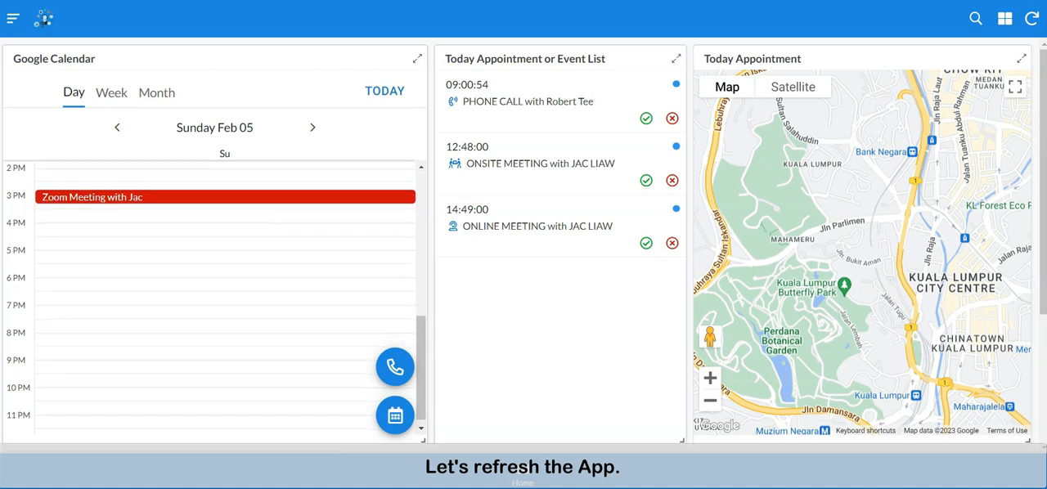
{"action": "left_click", "coordinate": [1029, 20]}
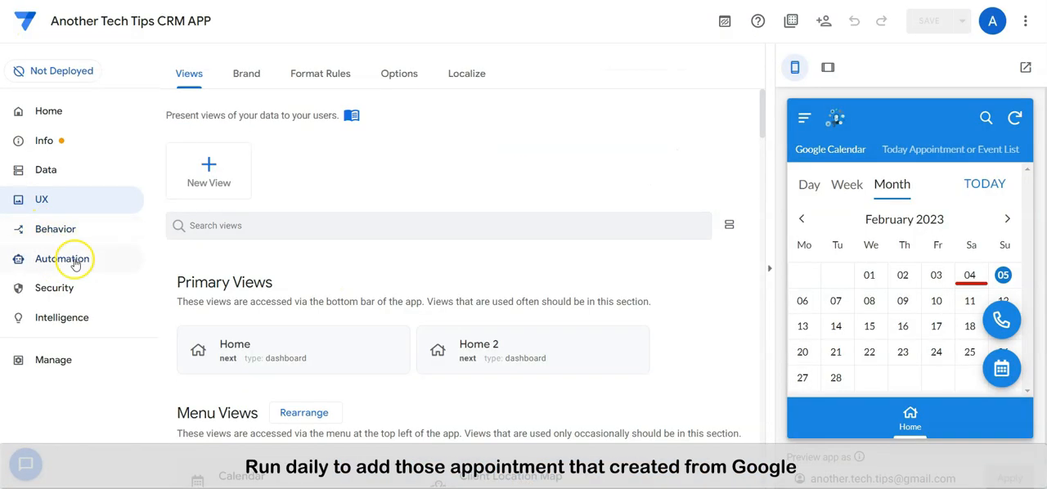
Step: Switch to the AppSheet editor and manually run the automation bot "Copy Appointment that added from calendar"
{"action": "left_click", "coordinate": [76, 261]}
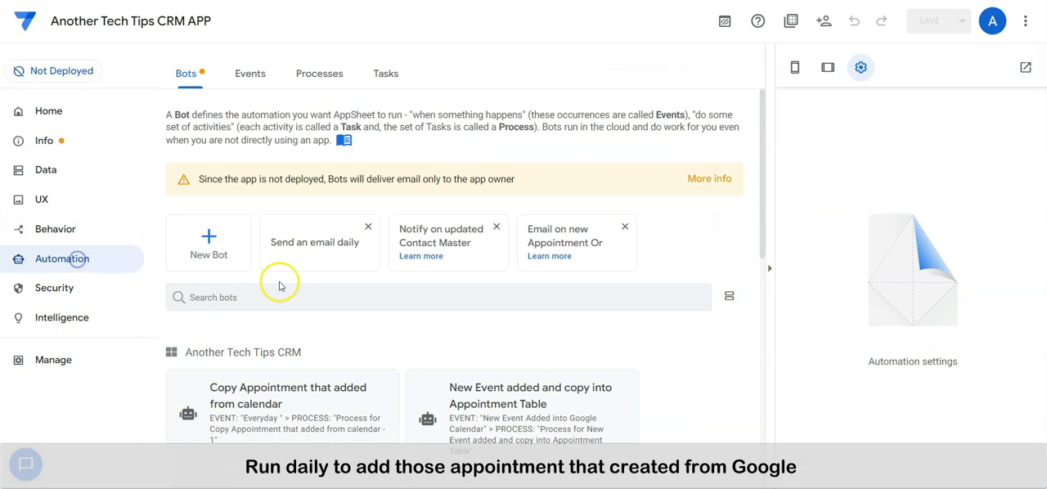
{"action": "scroll", "coordinate": [363, 315], "scroll_direction": "down", "scroll_amount": 2}
{"action": "left_click", "coordinate": [362, 315]}
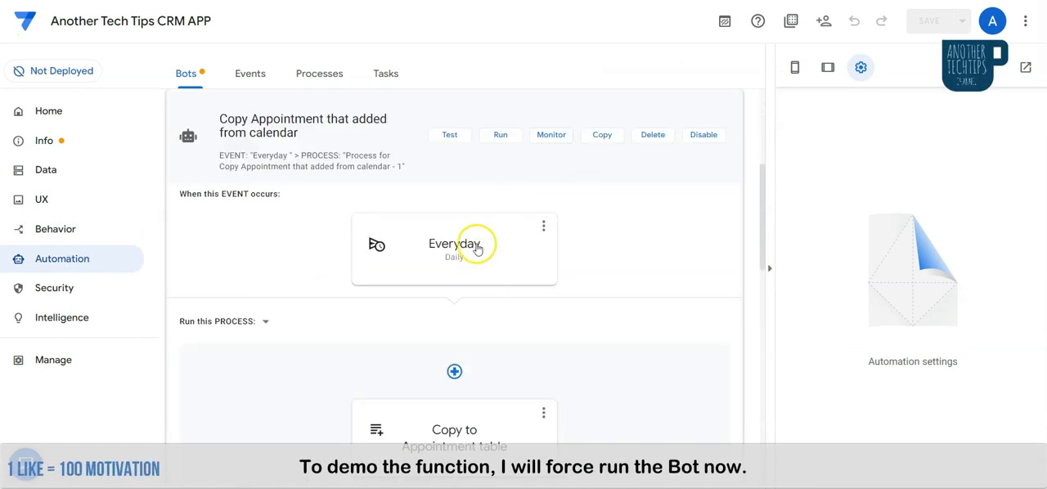
{"action": "left_click", "coordinate": [498, 136]}
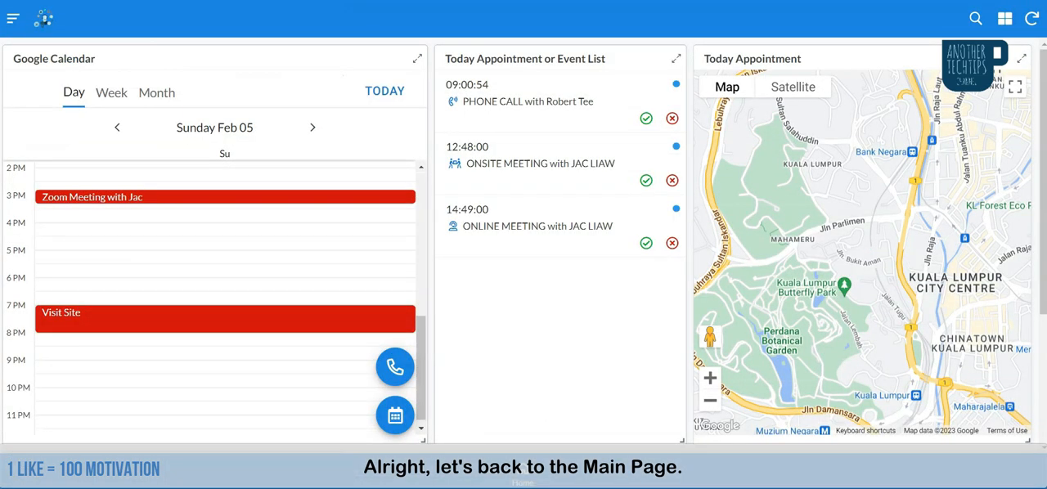
Step: Sync the CRM app's data and open the 19:00 online meeting from today's appointment list
{"action": "left_click", "coordinate": [1032, 21]}
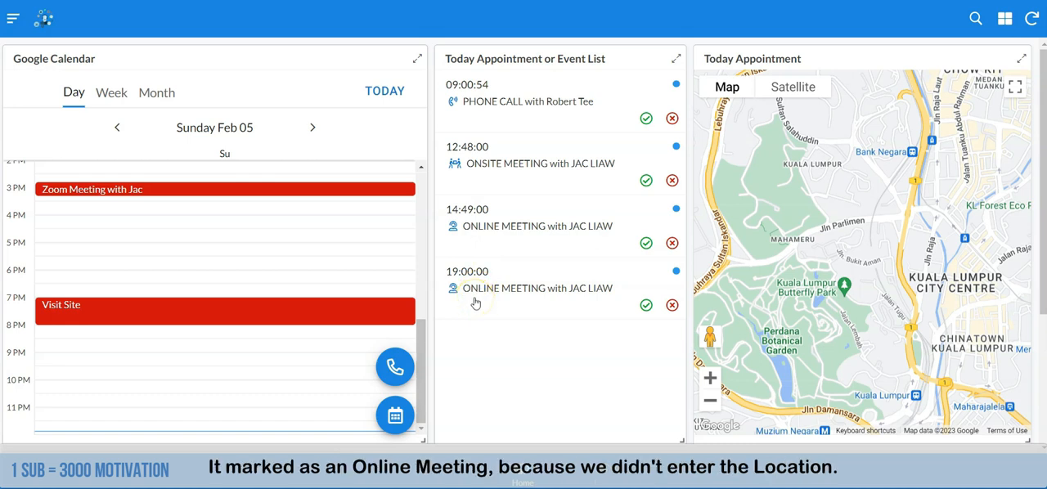
{"action": "left_click", "coordinate": [546, 302]}
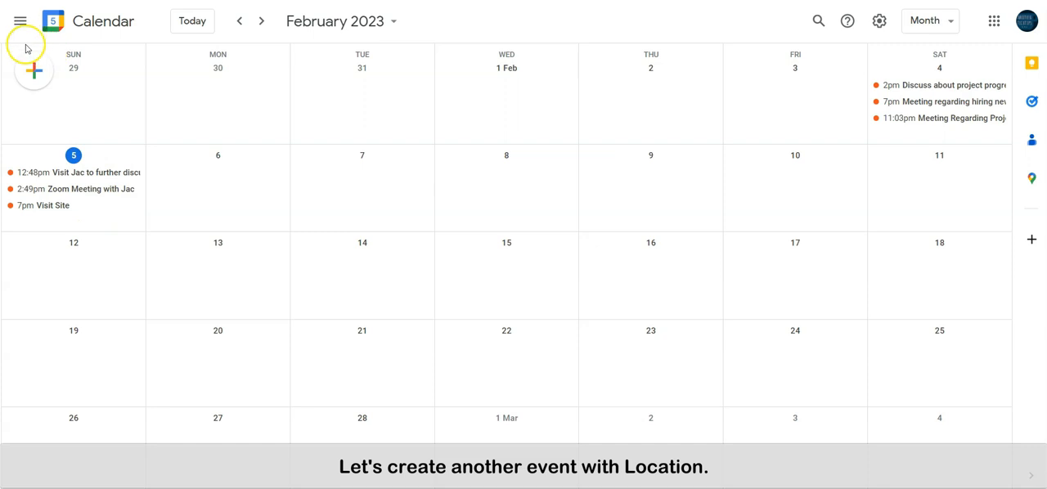
Step: In Google Calendar, create another event titled "Visit Site" on Sunday, 5 February starting at 9:30pm
{"action": "left_click", "coordinate": [33, 71]}
{"action": "left_click", "coordinate": [45, 109]}
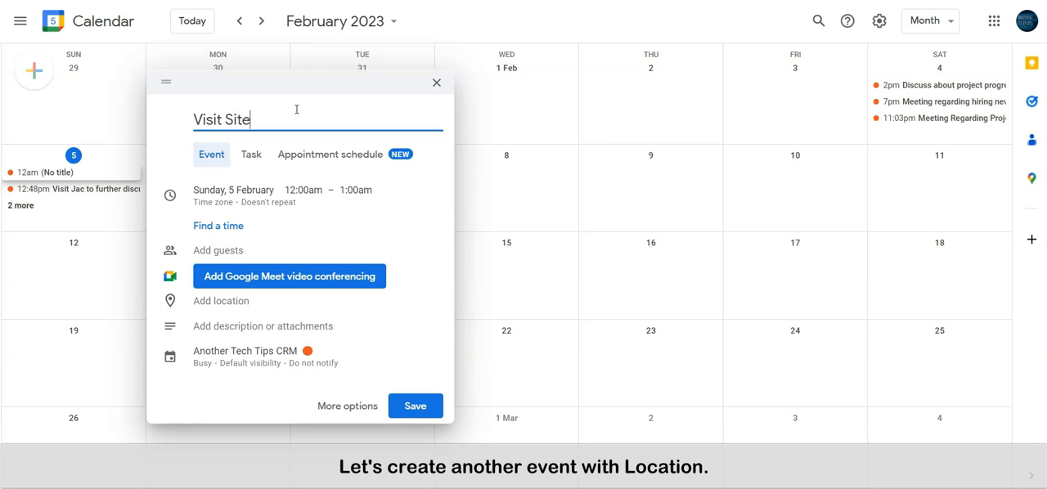
{"action": "left_click", "coordinate": [307, 200]}
{"action": "scroll", "coordinate": [339, 260], "scroll_direction": "down", "scroll_amount": 15}
{"action": "scroll", "coordinate": [324, 285], "scroll_direction": "down", "scroll_amount": 10}
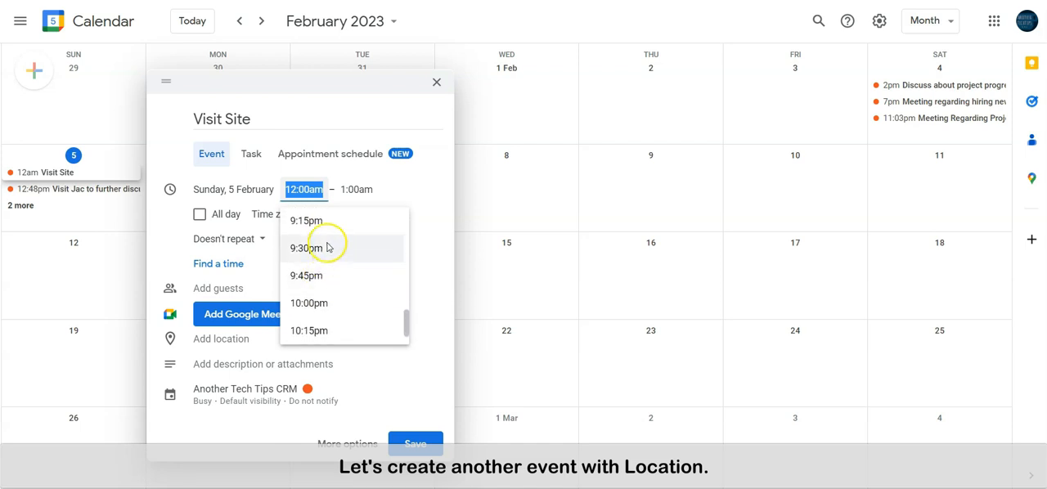
{"action": "left_click", "coordinate": [327, 247]}
Step: Add the client's e-mail as a guest and Suria KLCC as the location, and save the event
{"action": "left_click", "coordinate": [262, 289]}
{"action": "type", "text": "jacliaw"}
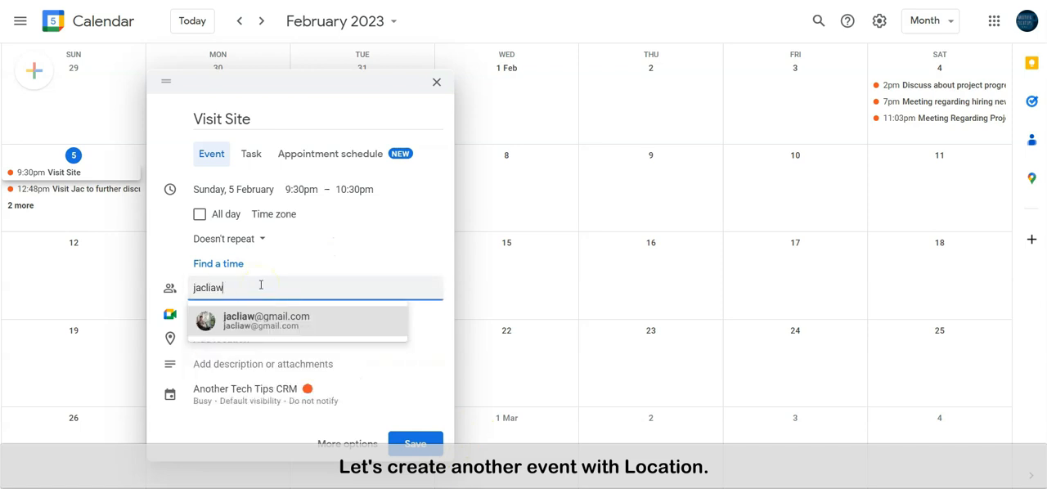
{"action": "left_click", "coordinate": [268, 333]}
{"action": "left_click", "coordinate": [249, 412]}
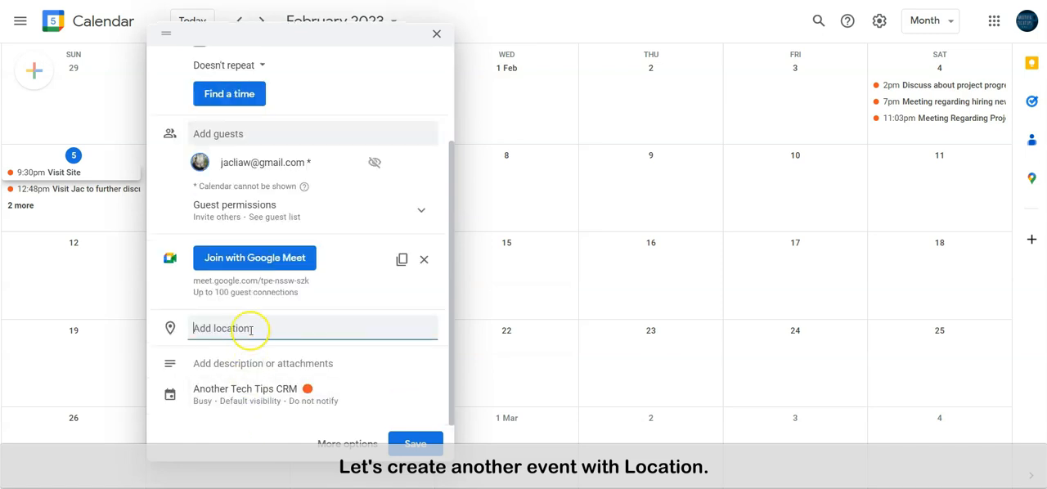
{"action": "type", "text": "KLCC, 241, Menara Berkembar Petronas, Kua"}
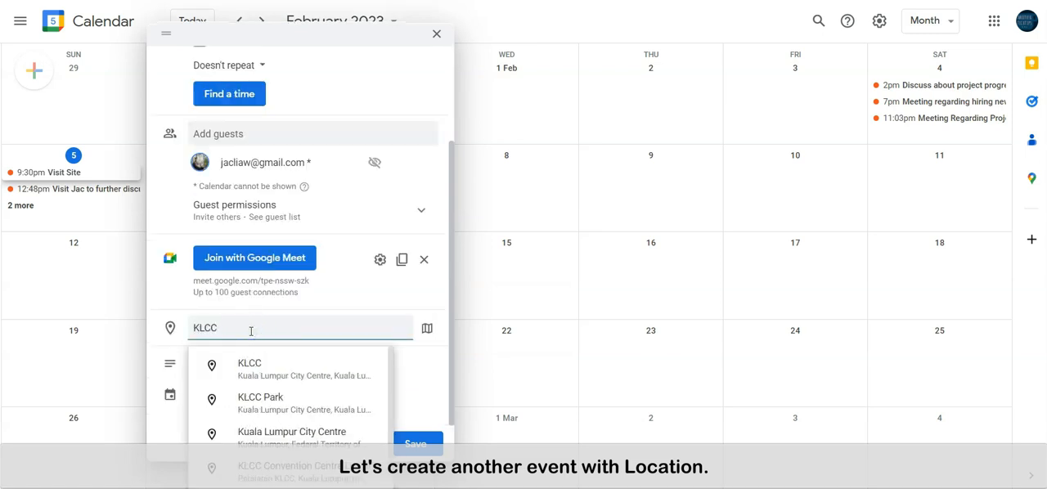
{"action": "left_click", "coordinate": [347, 369]}
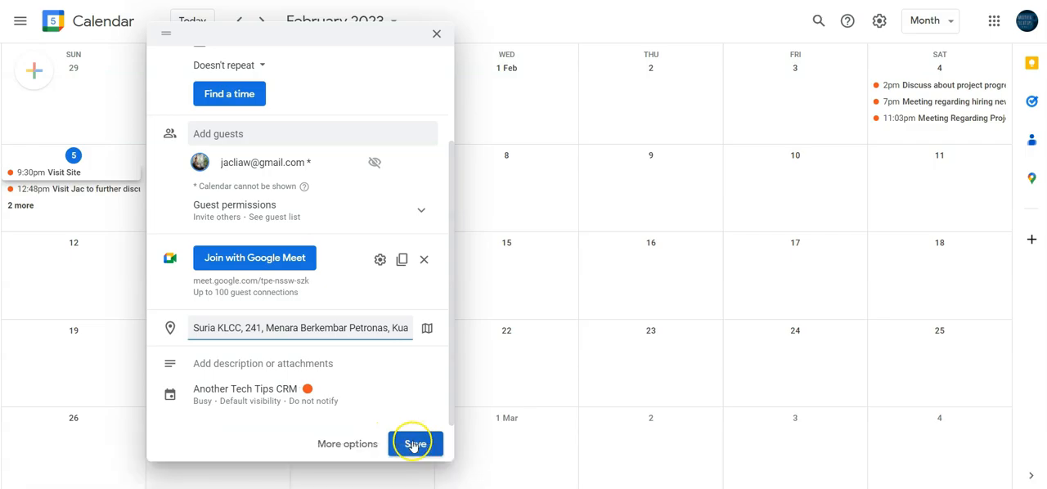
{"action": "left_click", "coordinate": [414, 445]}
{"action": "left_click", "coordinate": [591, 274]}
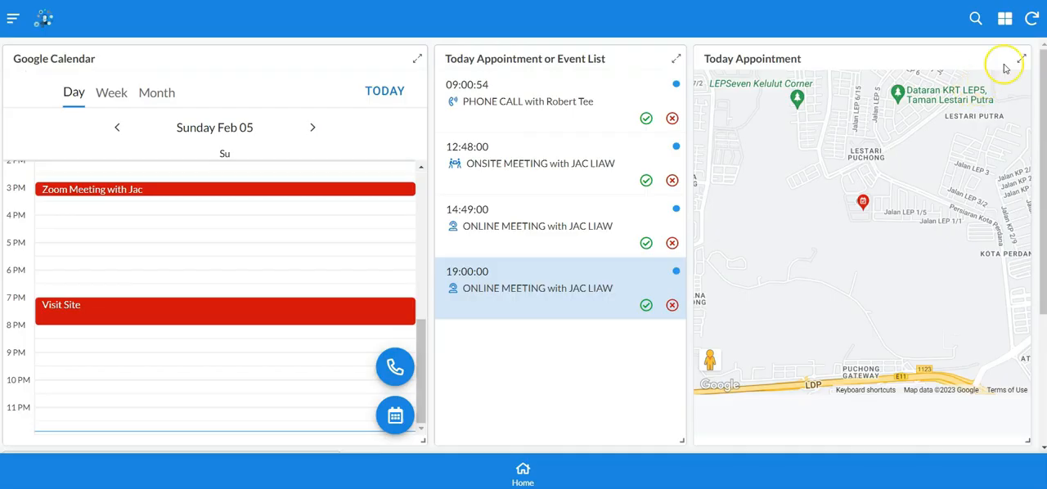
Step: Switch to the CRM app, sync its data, and run the "Copy Appointment that added from calendar" bot again in the AppSheet editor
{"action": "left_click", "coordinate": [1023, 20]}
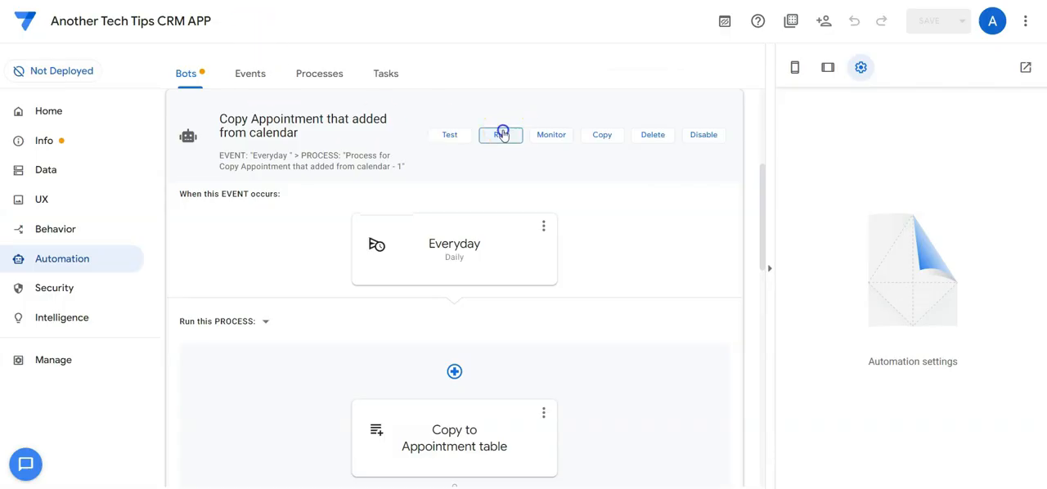
{"action": "left_click", "coordinate": [502, 133]}
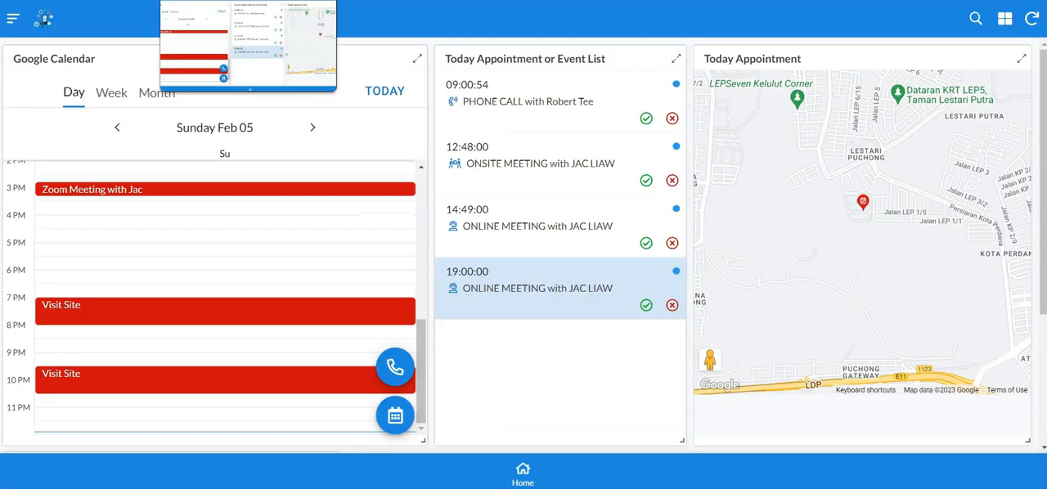
Step: Sync the CRM app again and select the 21:30 onsite meeting to view its location on the map
{"action": "left_click", "coordinate": [1035, 22]}
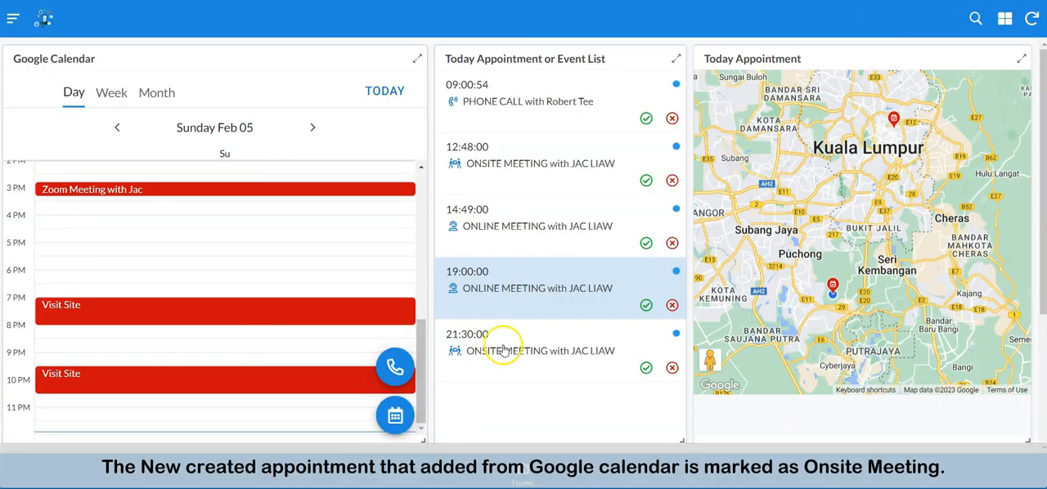
{"action": "left_click", "coordinate": [533, 358]}
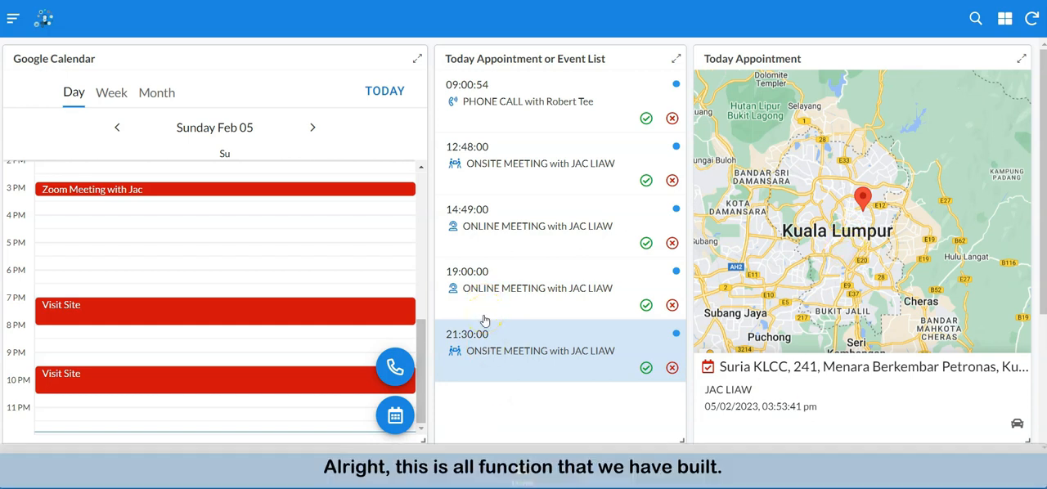
{"action": "left_click", "coordinate": [229, 172]}
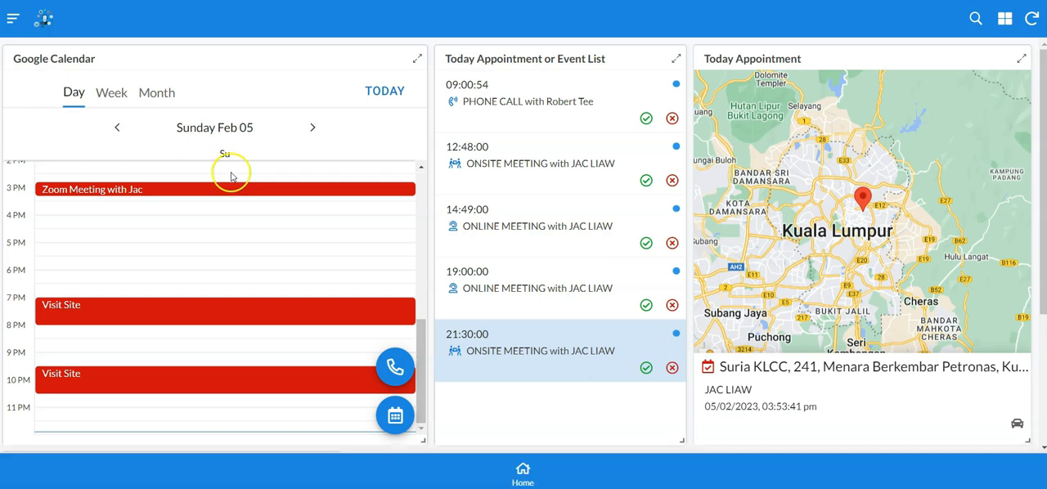